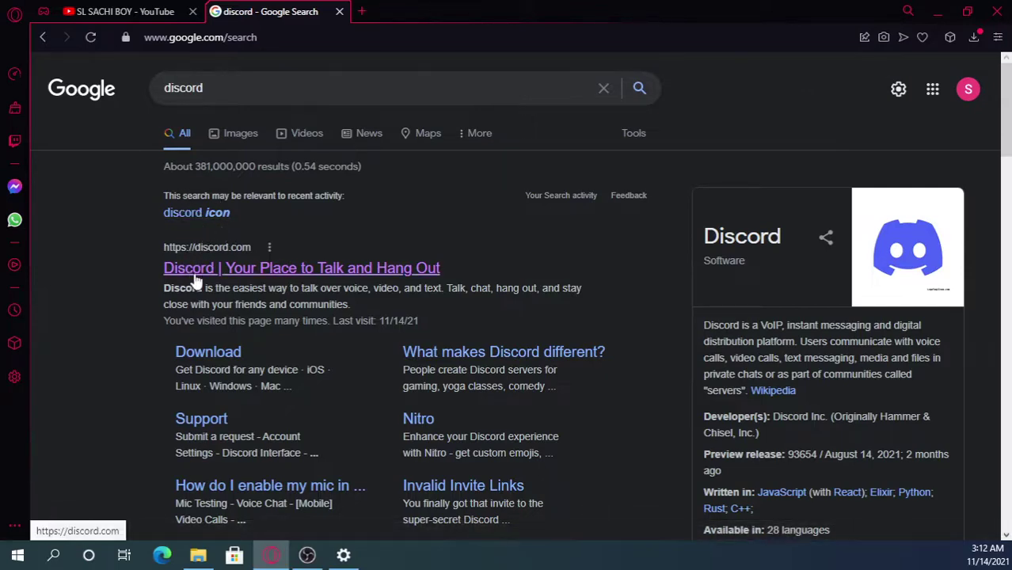
# - Open the discord.com homepage and cancel saving a duplicate 'DiscordSetup (1)' installer
pyautogui.click(248, 269)
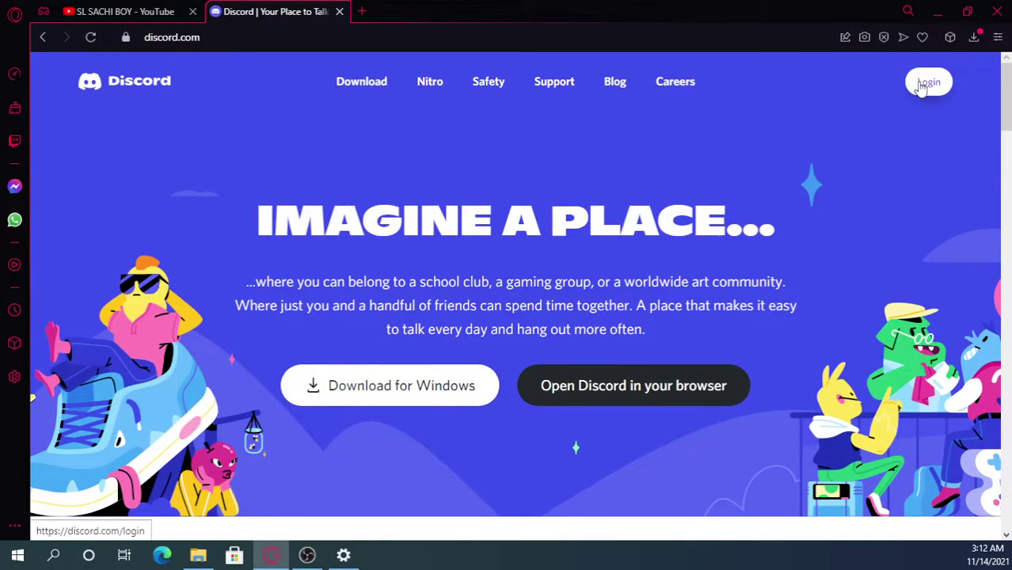
pyautogui.click(412, 387)
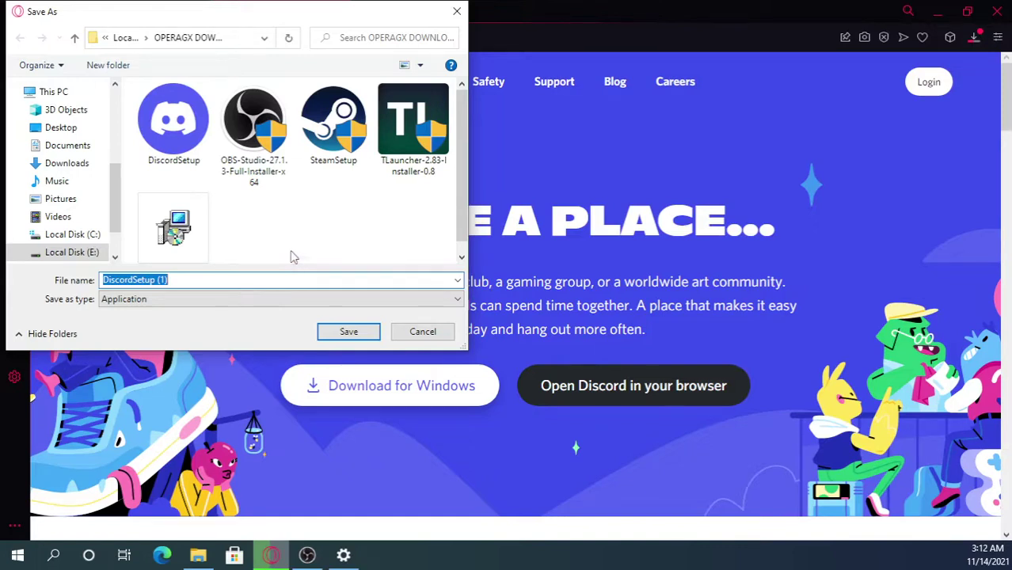
pyautogui.click(423, 331)
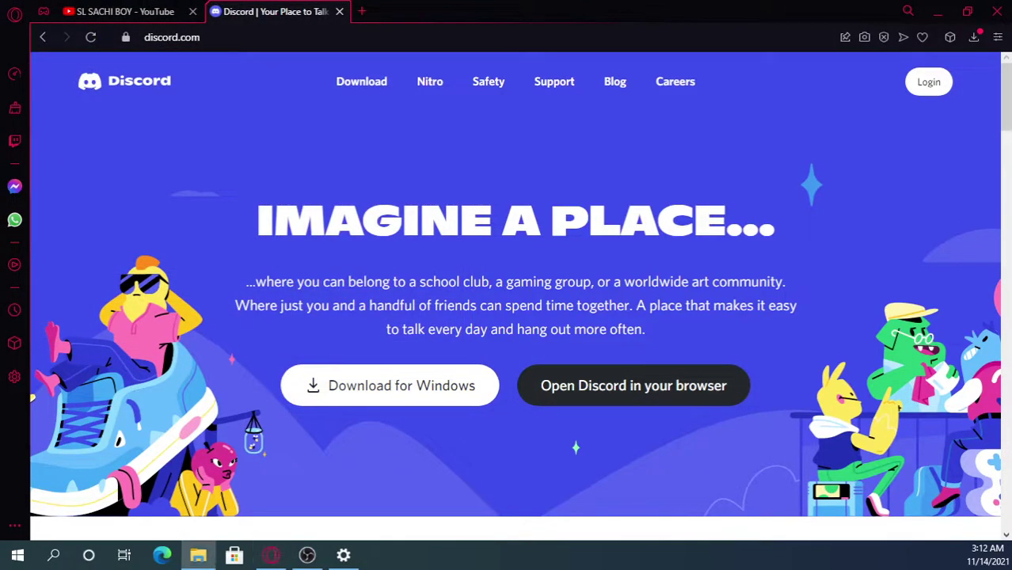
# - Run DiscordSetup from the OperaGX downloads folder in File Explorer, then minimise the folder window
pyautogui.click(198, 555)
pyautogui.moveTo(725, 212); pyautogui.dragTo(592, 145)
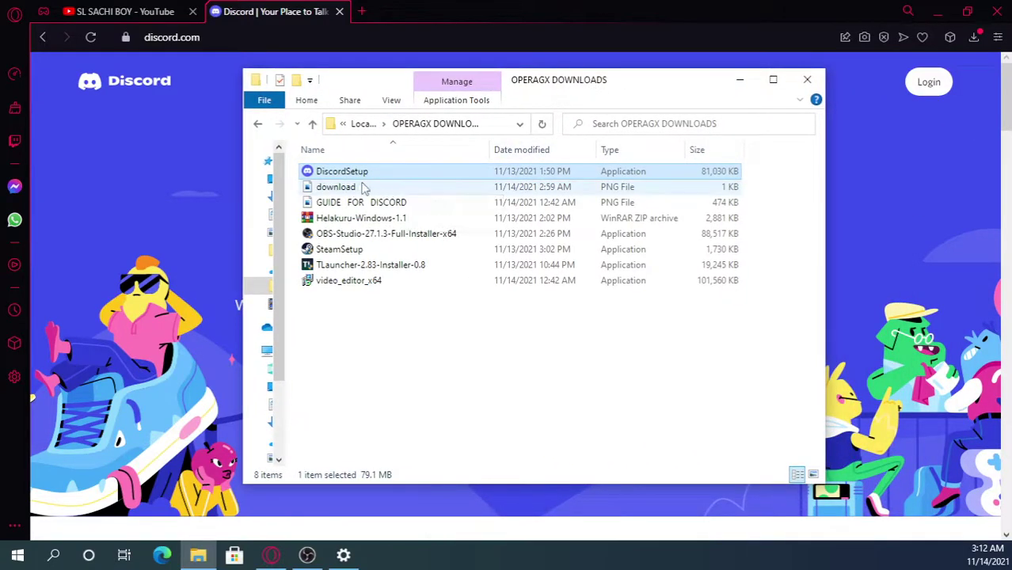
pyautogui.doubleClick(358, 171)
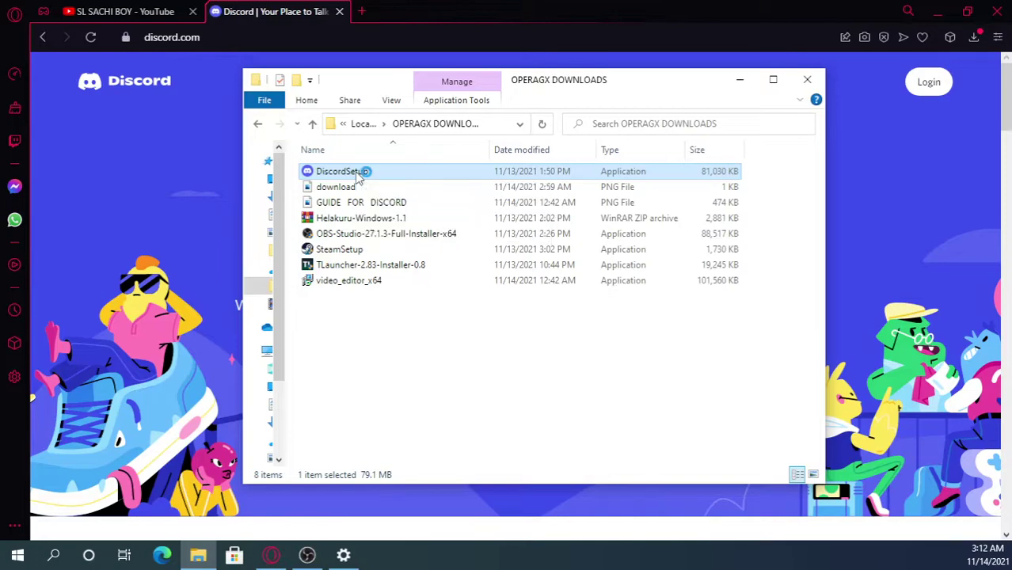
pyautogui.click(741, 80)
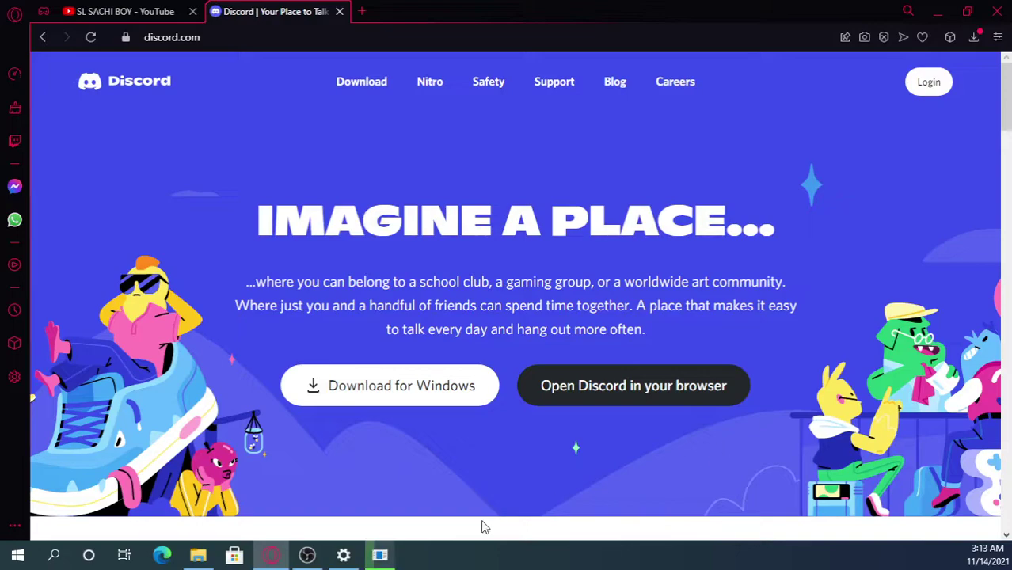
# - Wait for the installer to finish until Discord shows its Welcome back login screen
pyautogui.moveTo(378, 559)
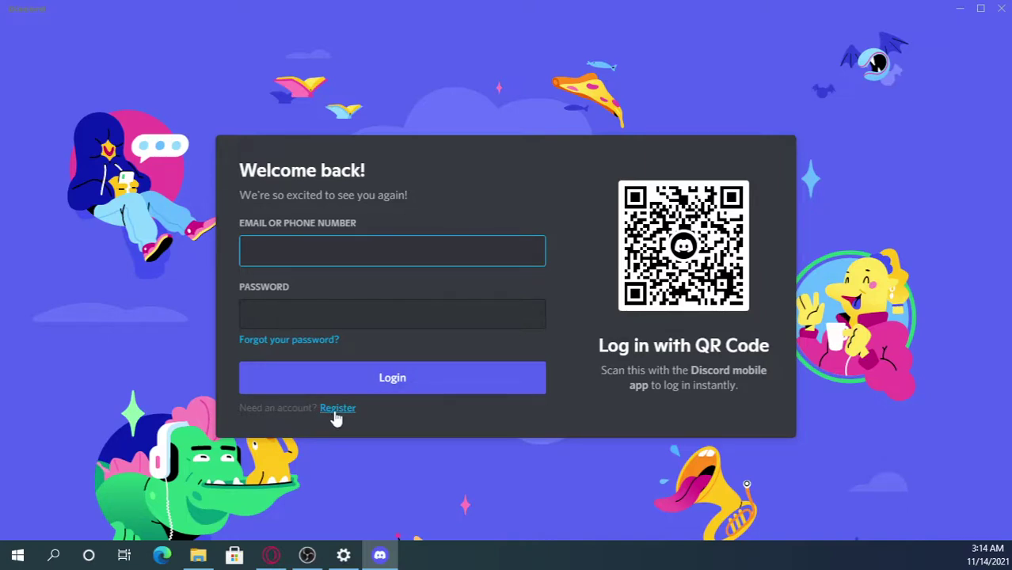
# - Start a Discord registration, enter the account email address and move to the username field
pyautogui.click(334, 414)
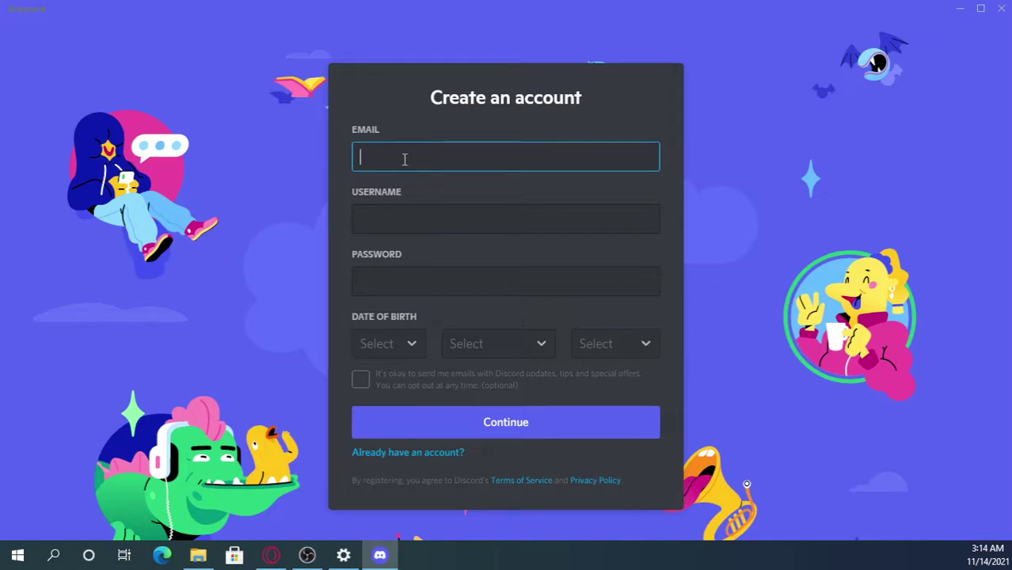
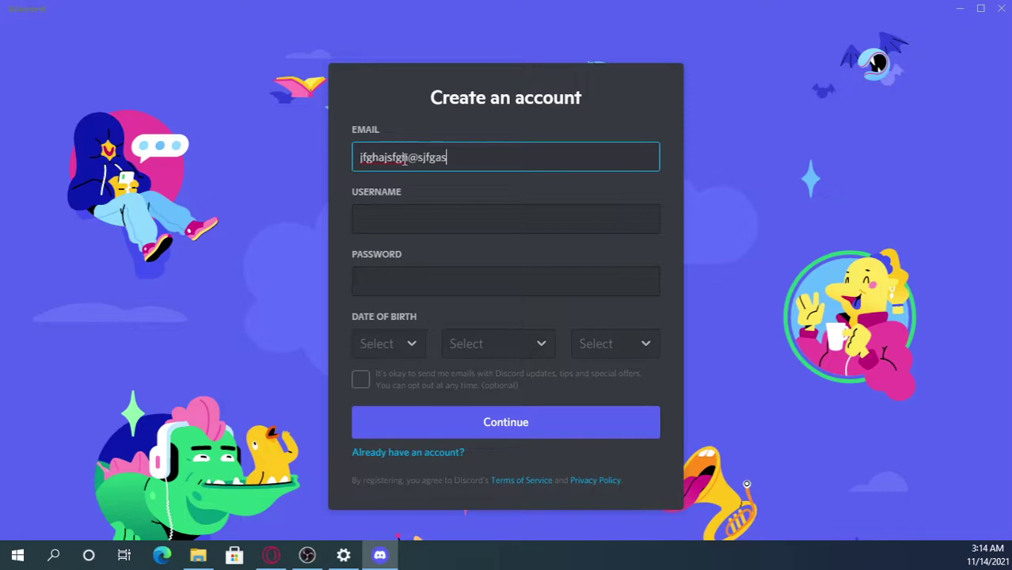
pyautogui.click(413, 213)
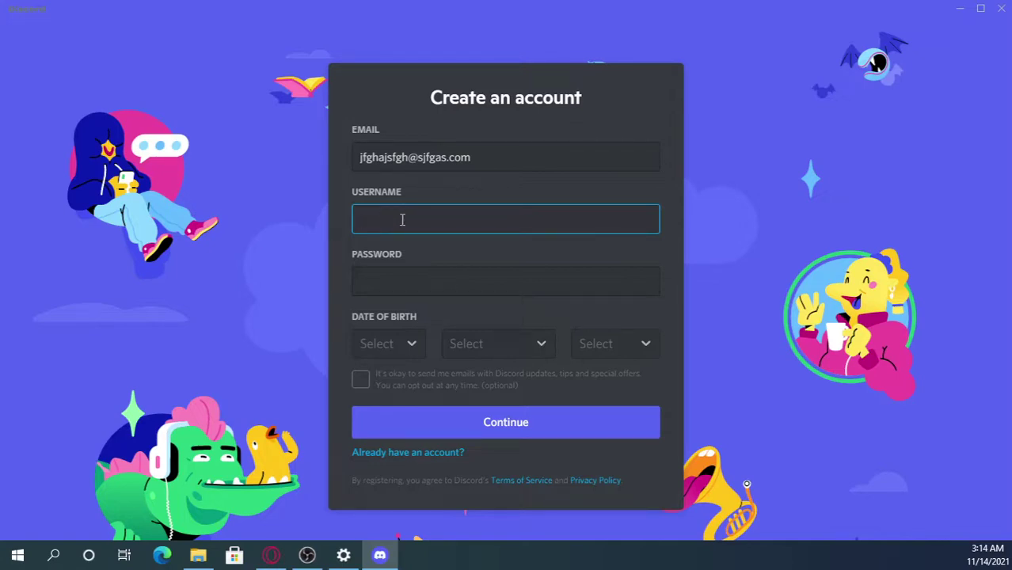
# - Type a username on the registration form and delete its unwanted leading part
pyautogui.press('BackSpace')
pyautogui.write('NIGHTXSACHIBOY')
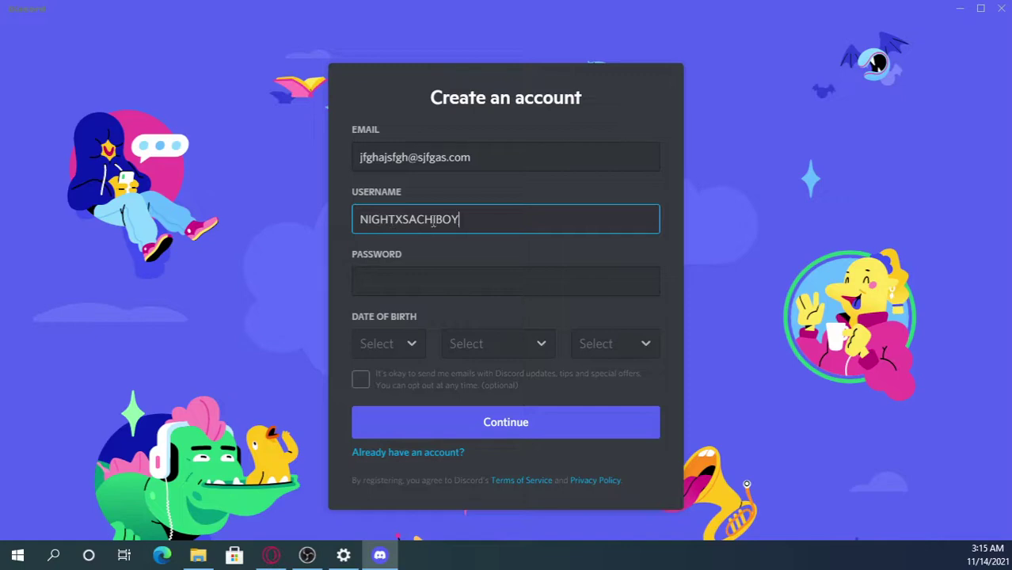
pyautogui.moveTo(401, 222); pyautogui.dragTo(339, 227)
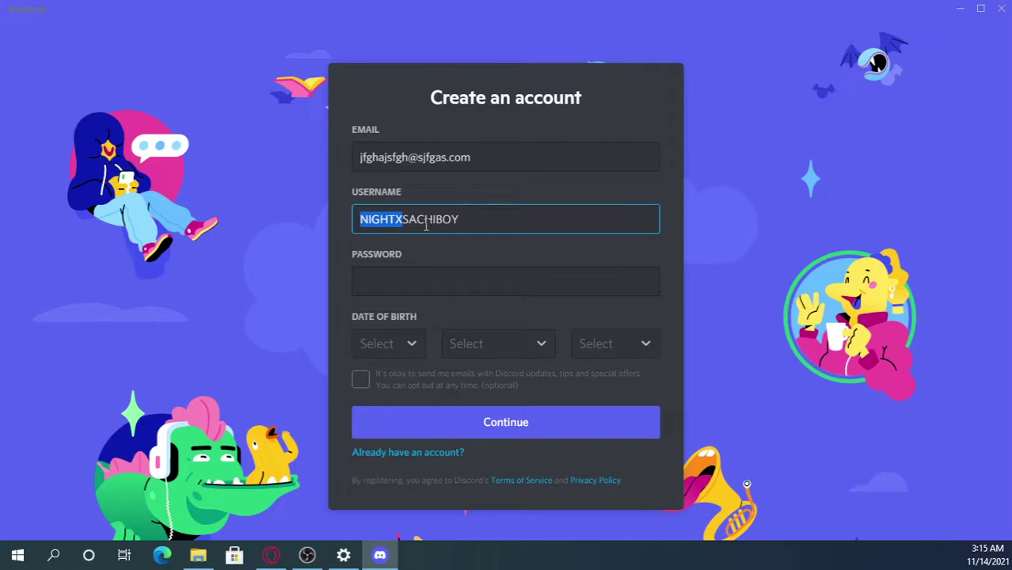
pyautogui.click(399, 223)
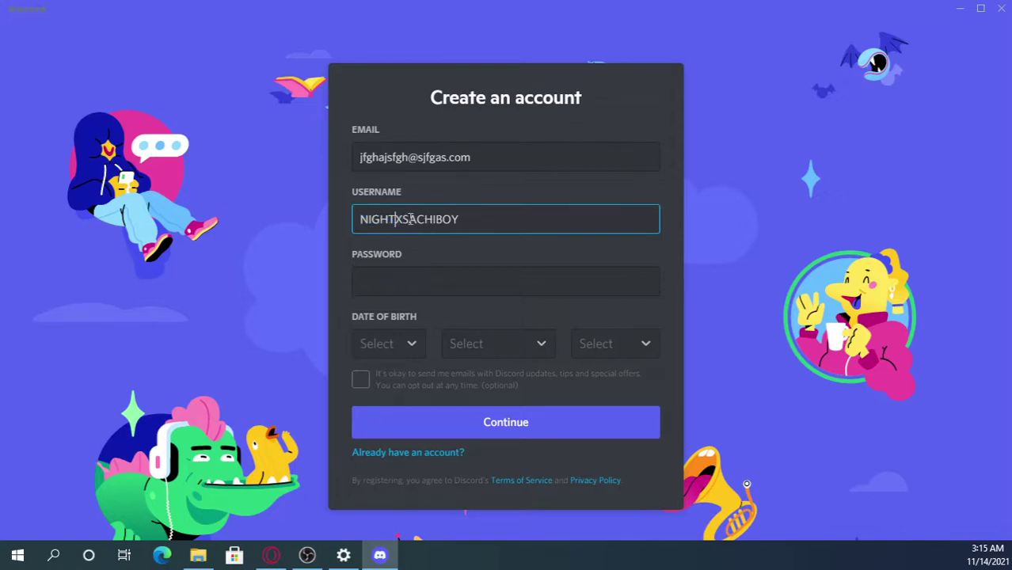
pyautogui.moveTo(400, 223); pyautogui.dragTo(349, 228)
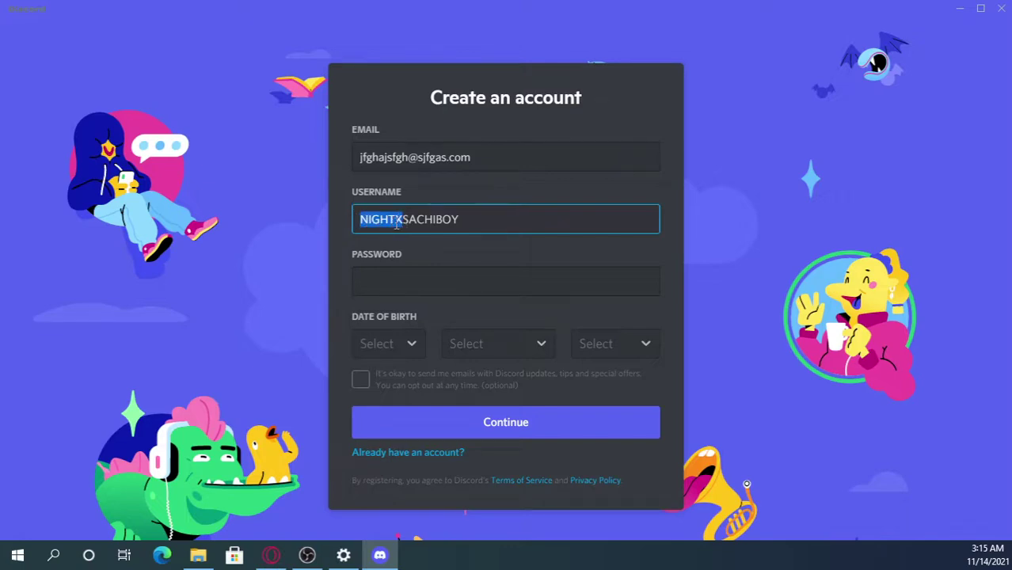
pyautogui.moveTo(403, 223); pyautogui.dragTo(357, 222)
pyautogui.press('BackSpace')
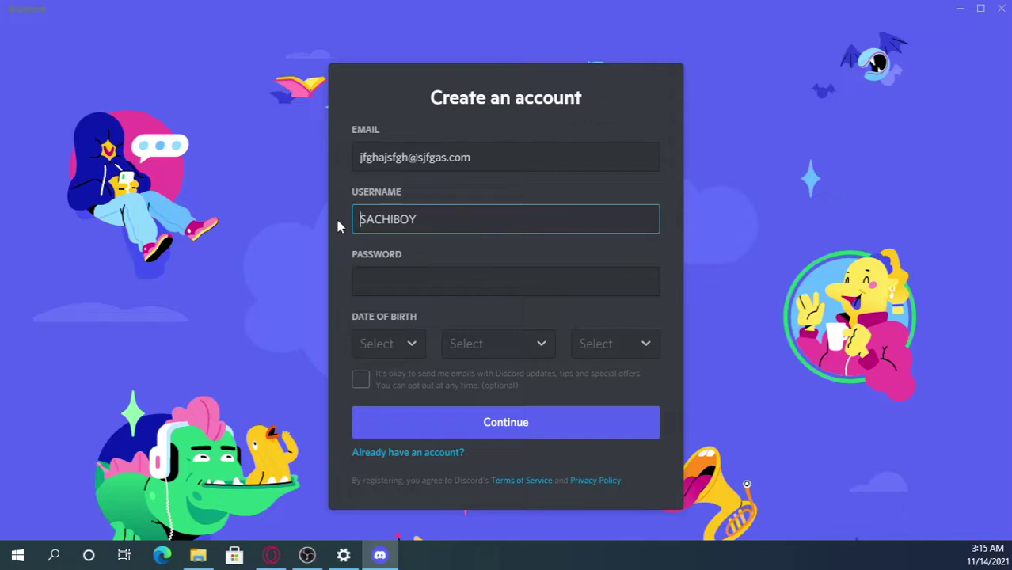
# - Set the date of birth to 4 April 1995
pyautogui.click(421, 284)
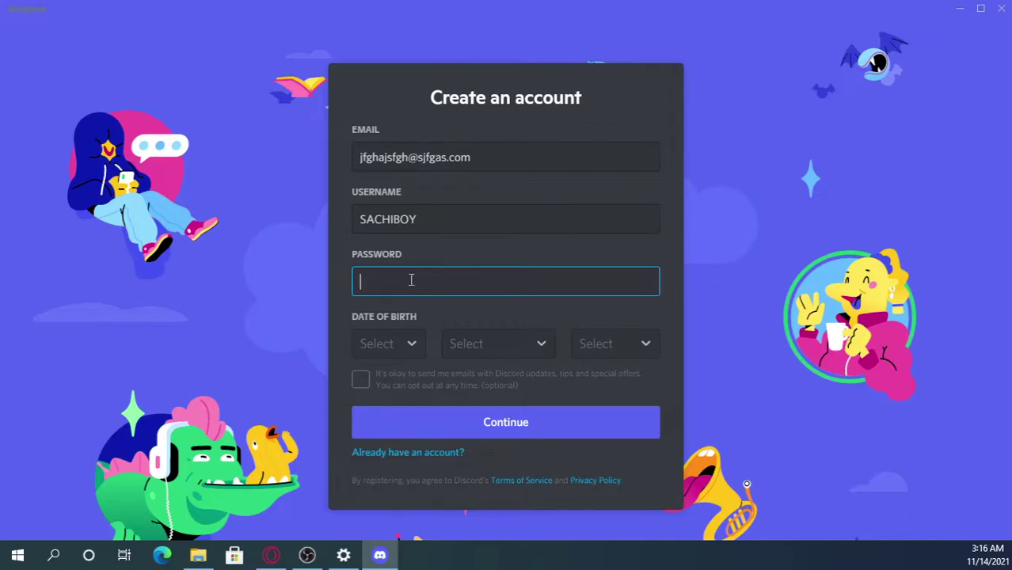
pyautogui.click(390, 346)
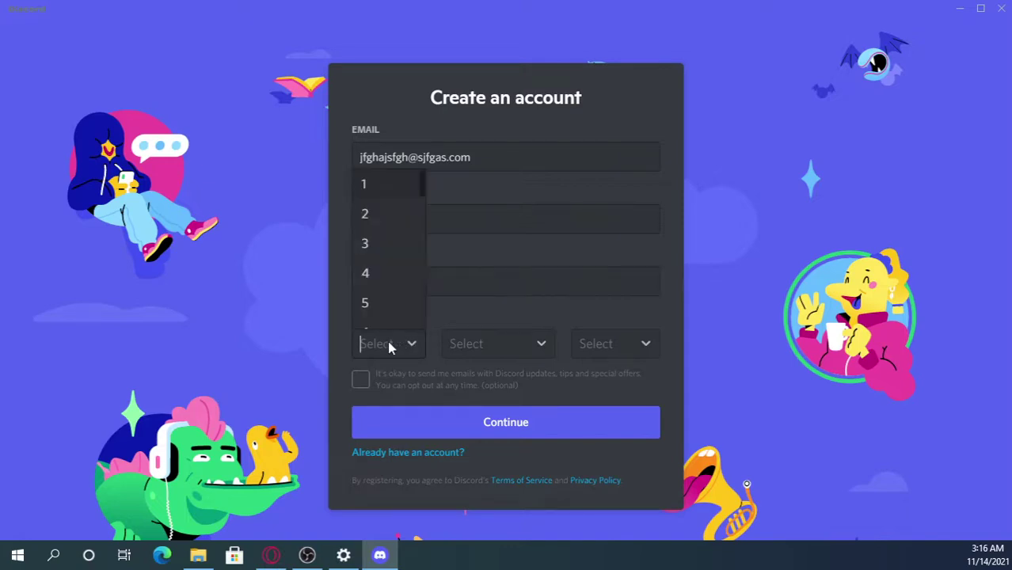
pyautogui.click(388, 285)
pyautogui.click(471, 345)
pyautogui.click(480, 277)
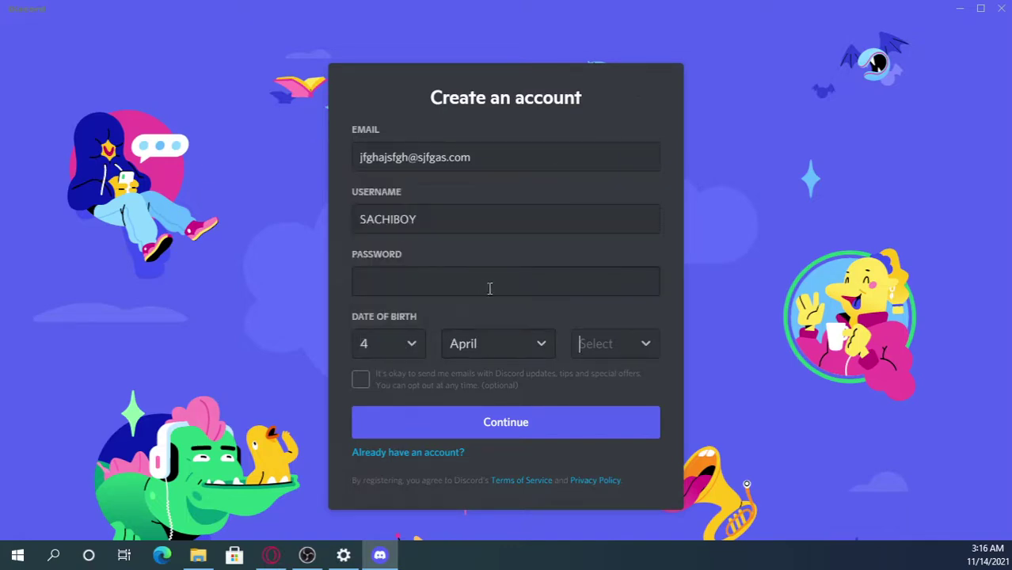
pyautogui.click(597, 343)
pyautogui.scroll(-6, 617, 285)
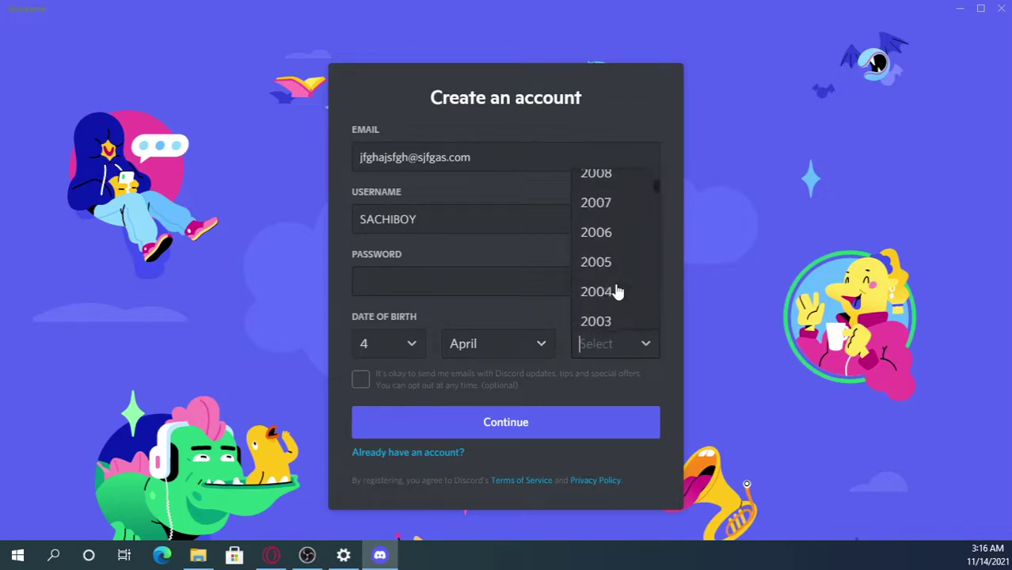
pyautogui.scroll(-3, 616, 290)
pyautogui.scroll(1, 604, 278)
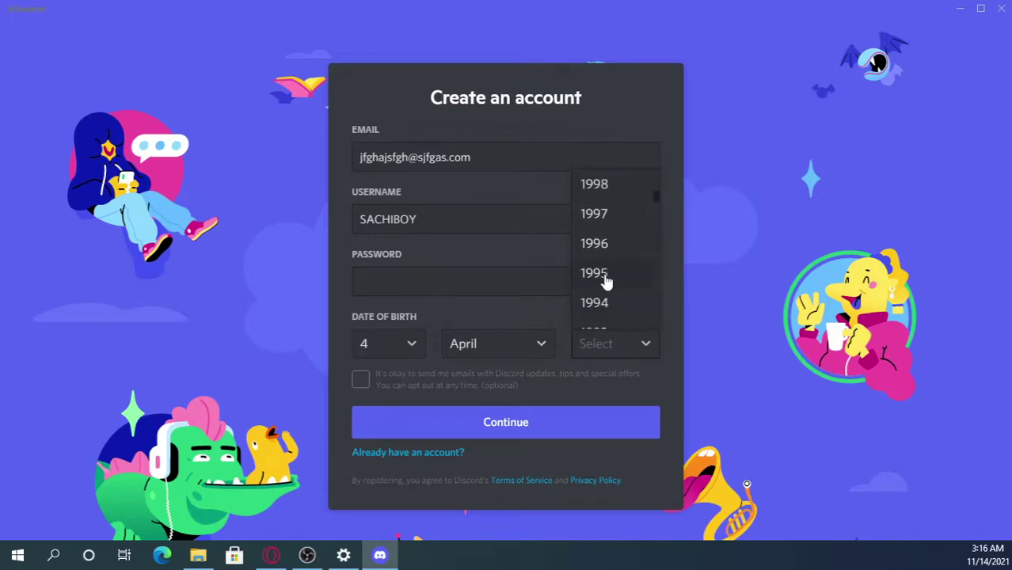
pyautogui.click(604, 276)
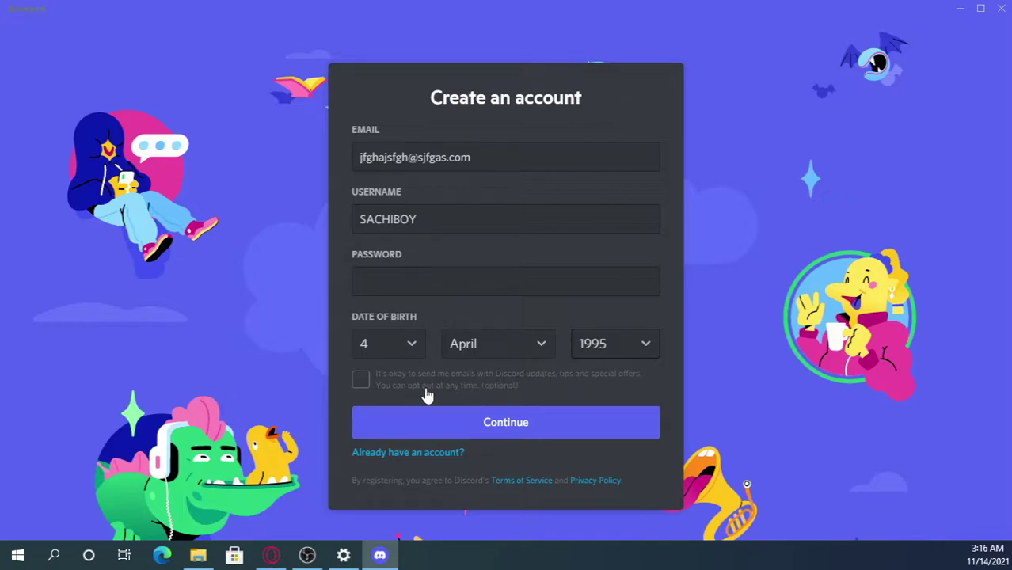
# - Opt in to Discord email updates and enter the account password
pyautogui.click(361, 381)
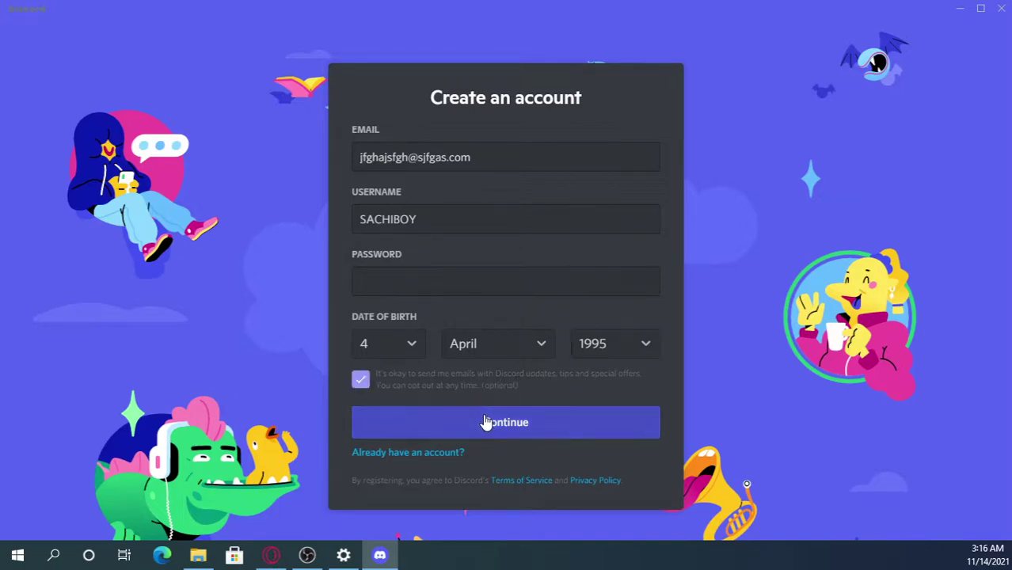
pyautogui.click(437, 285)
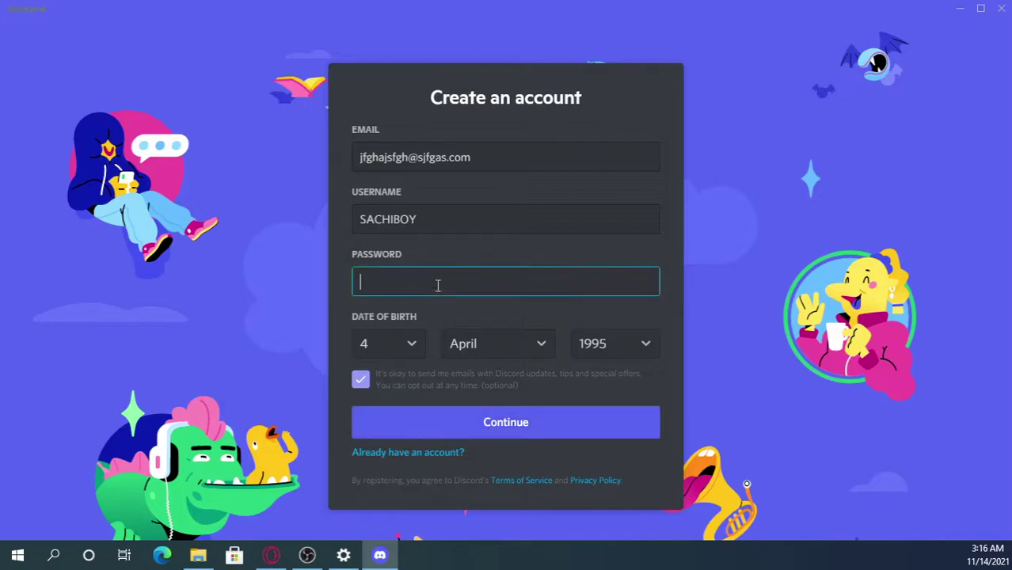
pyautogui.write('****************')
pyautogui.click(480, 318)
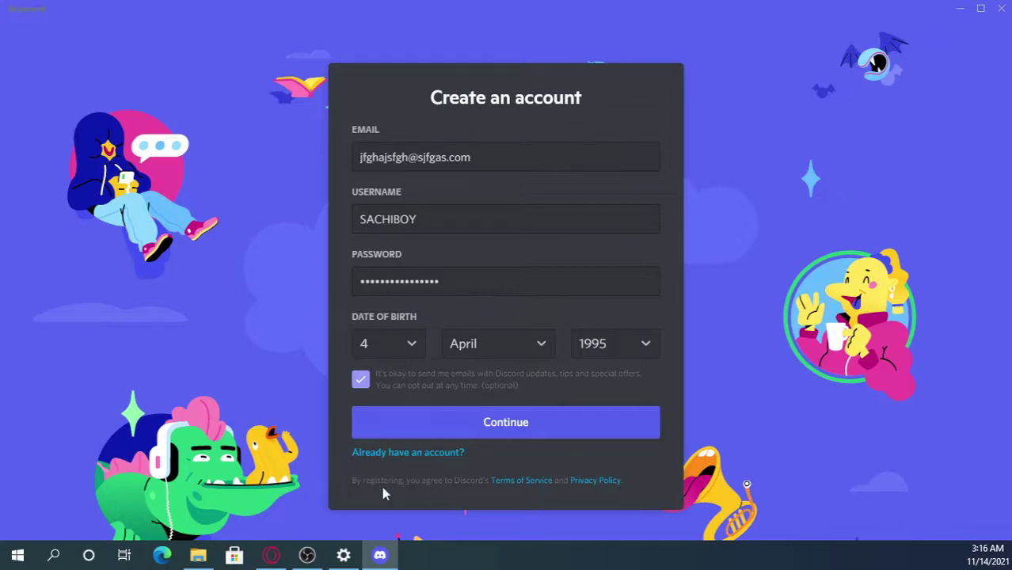
# - Try registering in Opera, hit the age-13 'Unable to register' notice, and return to login
pyautogui.click(267, 558)
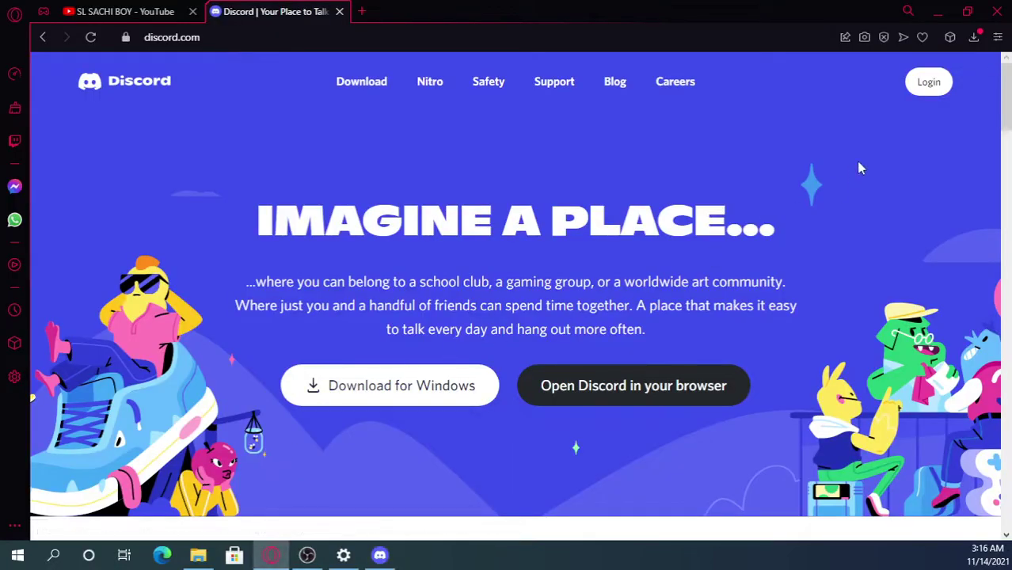
pyautogui.click(929, 82)
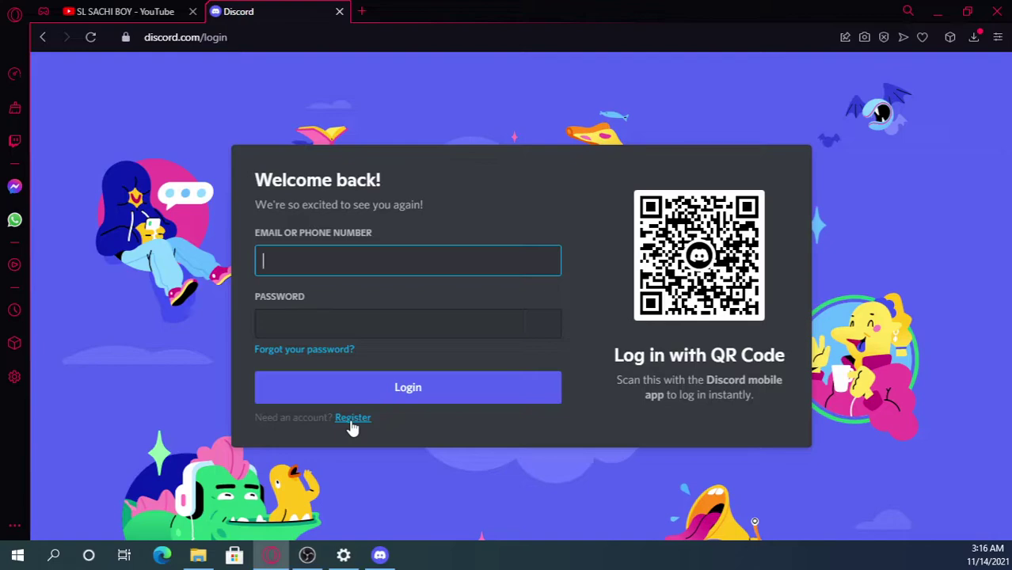
pyautogui.click(352, 419)
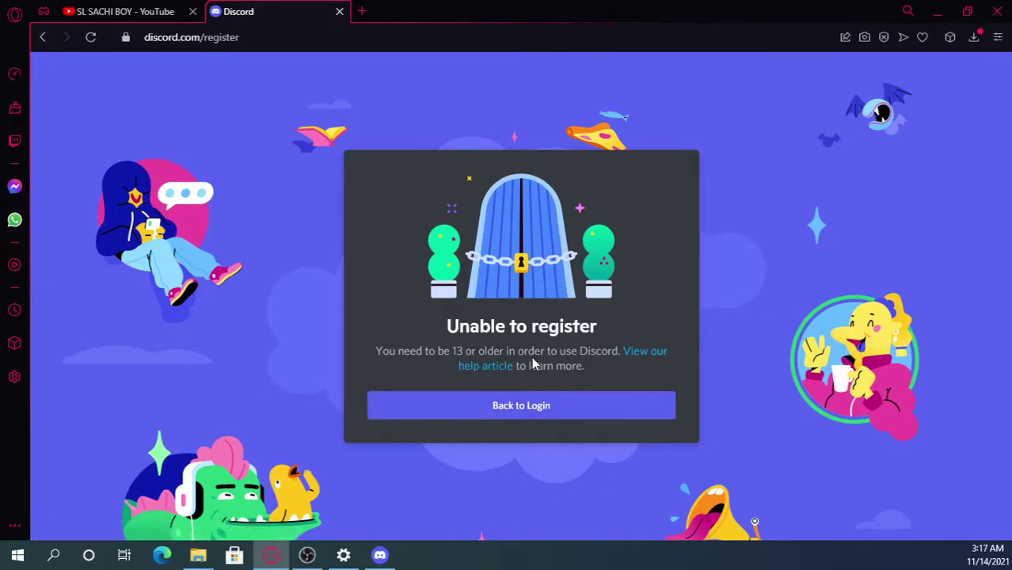
pyautogui.click(553, 405)
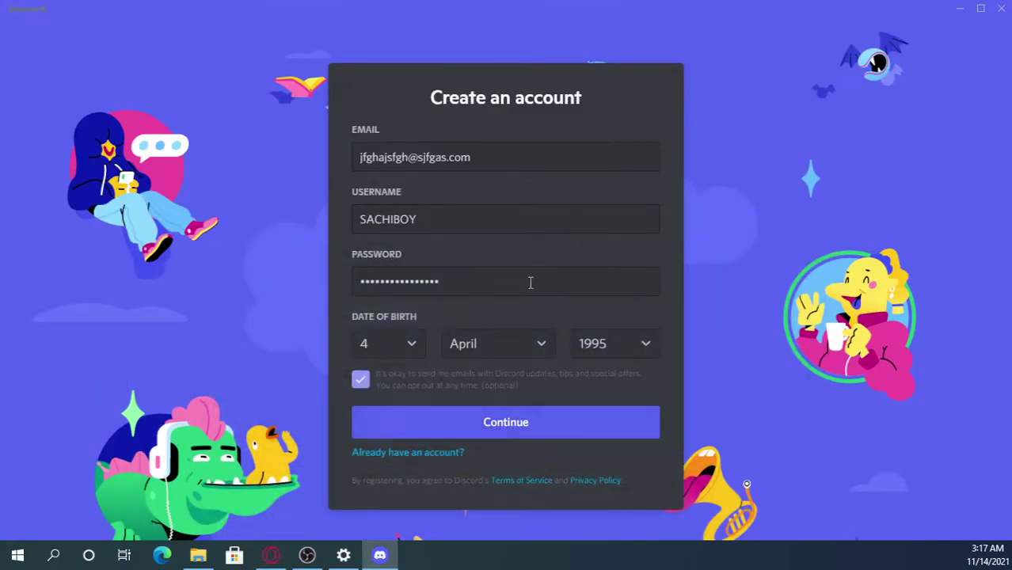
# - Submit the sign-up form and tick the hCaptcha 'I am human' checkbox
pyautogui.click(538, 424)
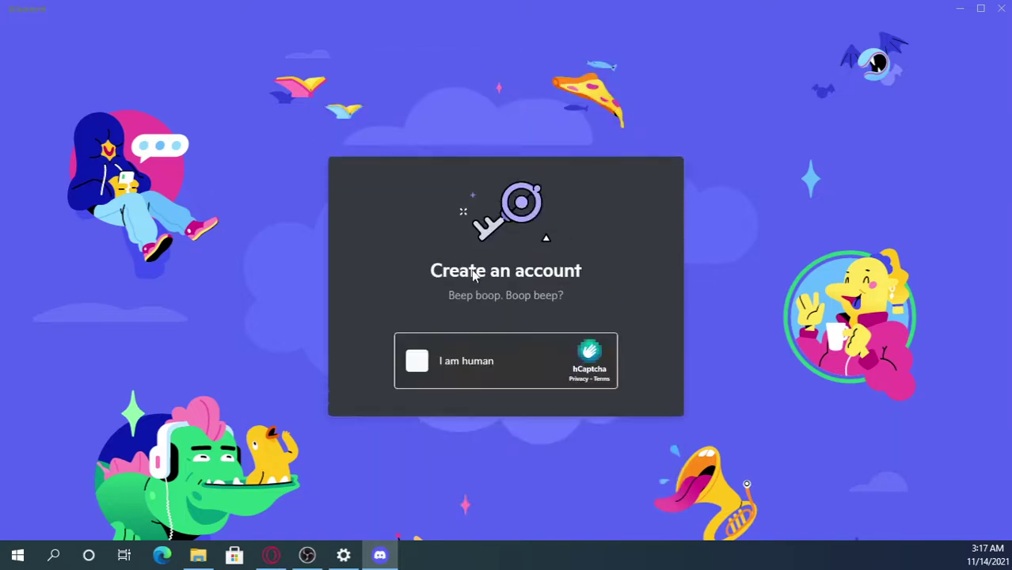
pyautogui.click(417, 362)
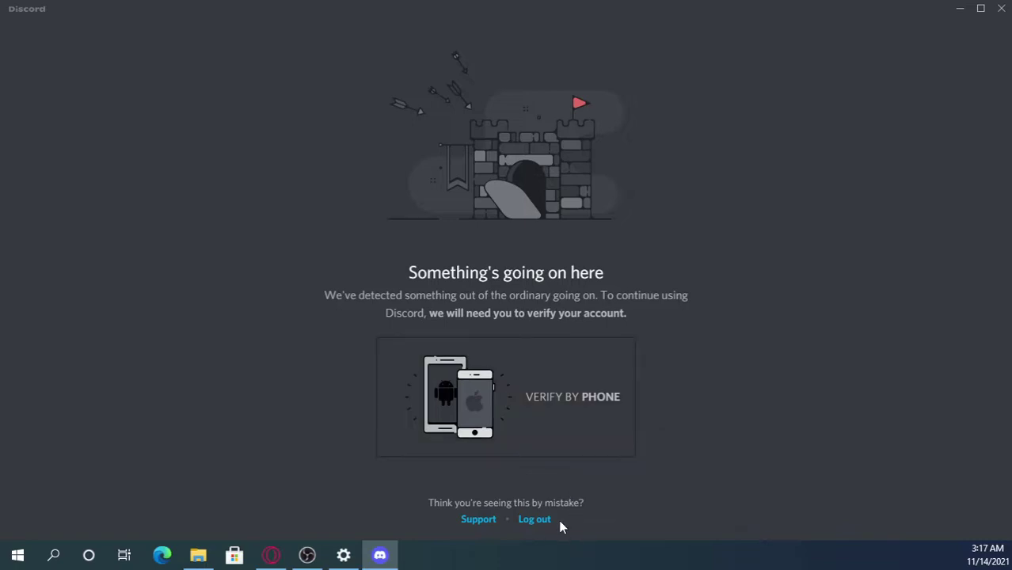
# - Log out of the account flagged for phone verification and confirm in the dialog
pyautogui.click(537, 522)
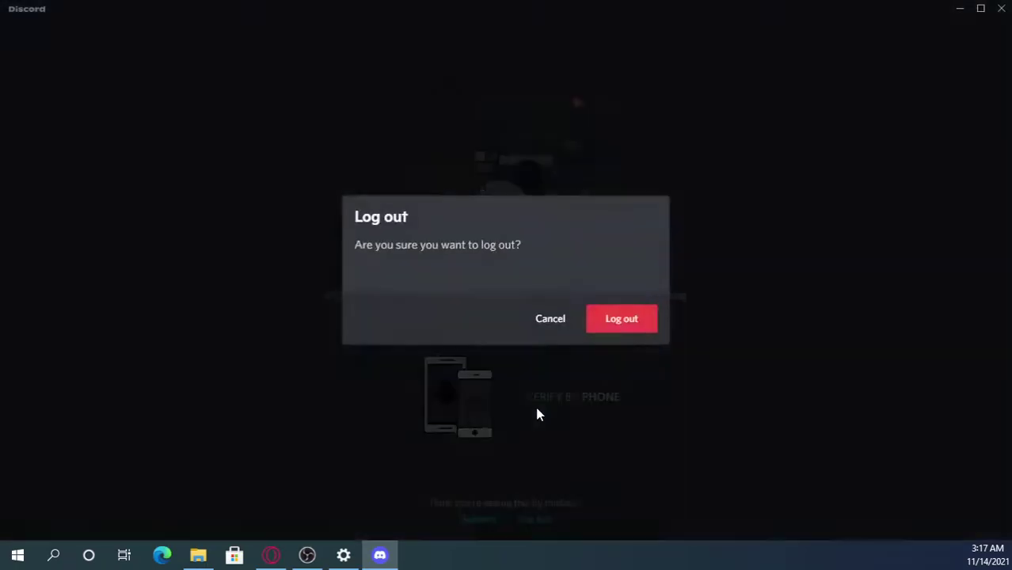
pyautogui.click(641, 313)
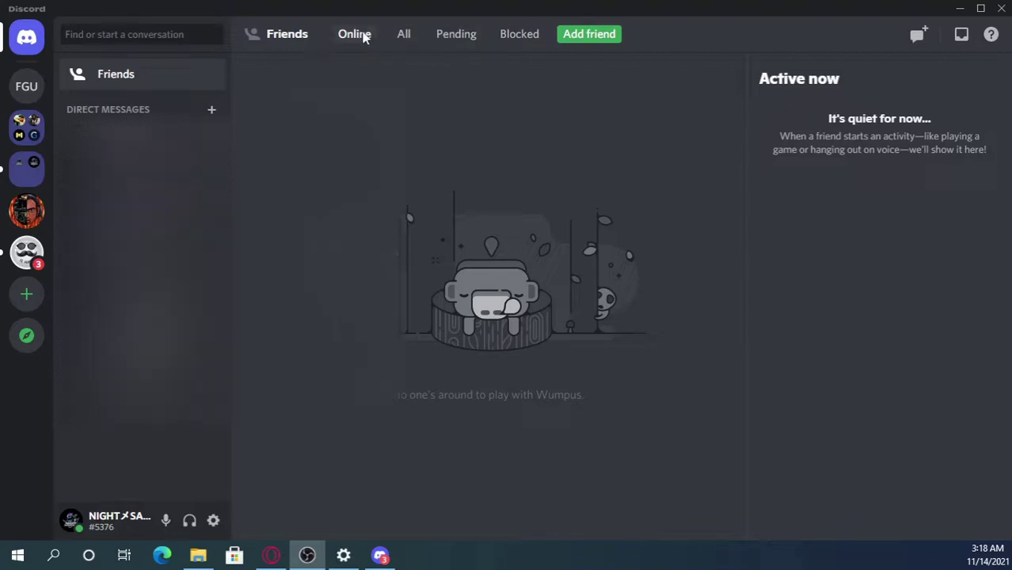
pyautogui.click(405, 35)
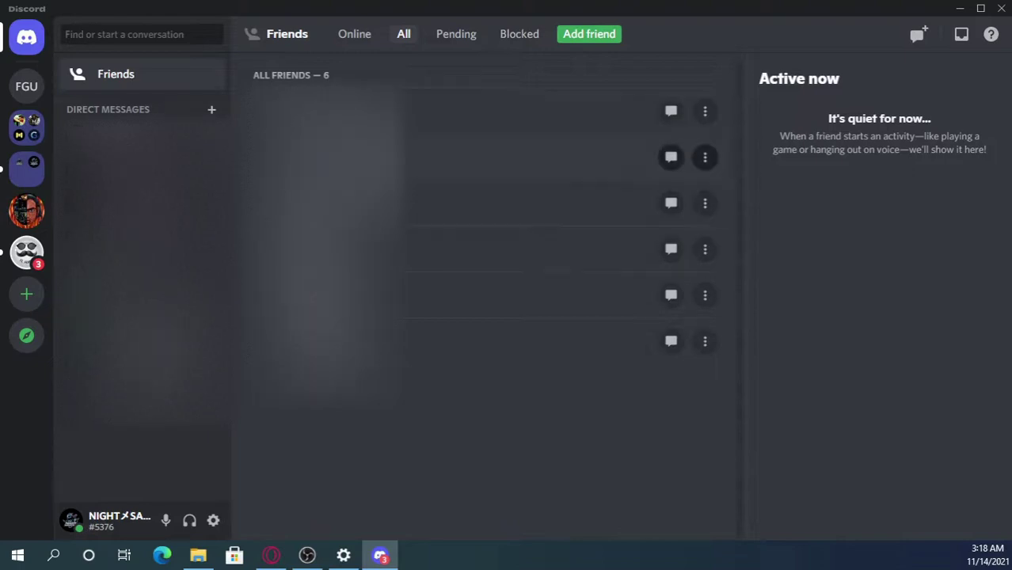
pyautogui.click(457, 36)
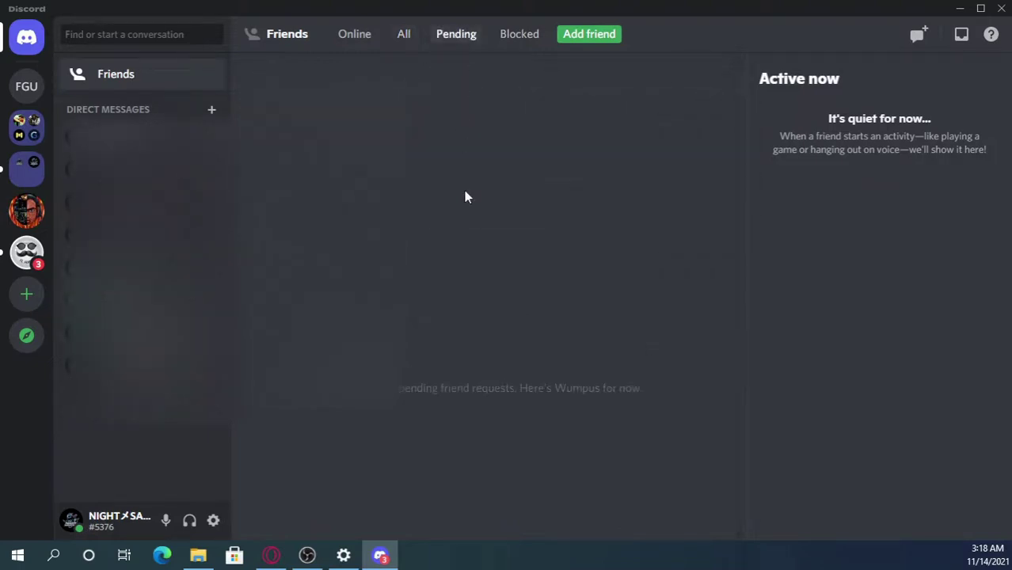
pyautogui.click(514, 40)
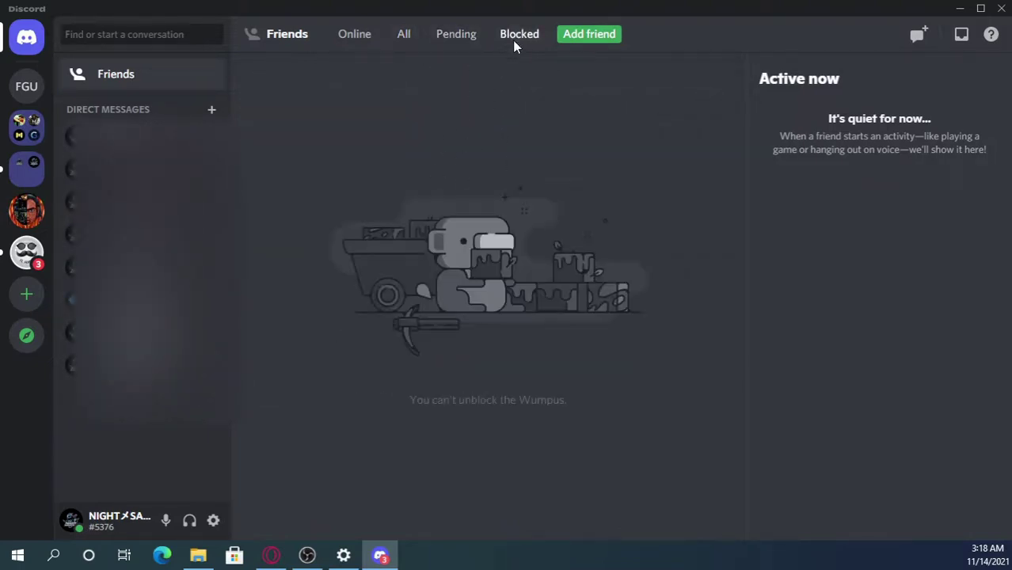
pyautogui.click(586, 40)
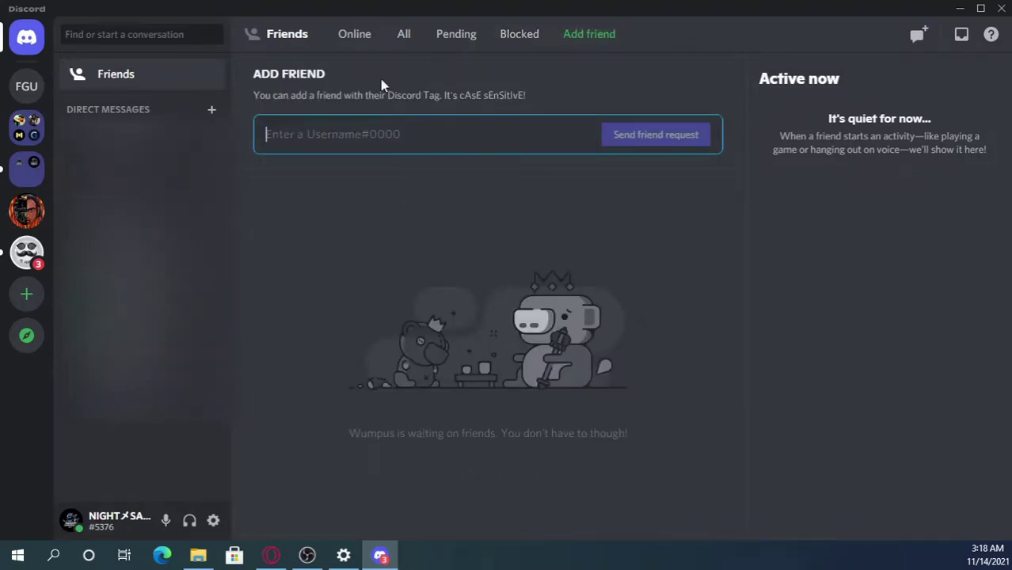
pyautogui.click(355, 44)
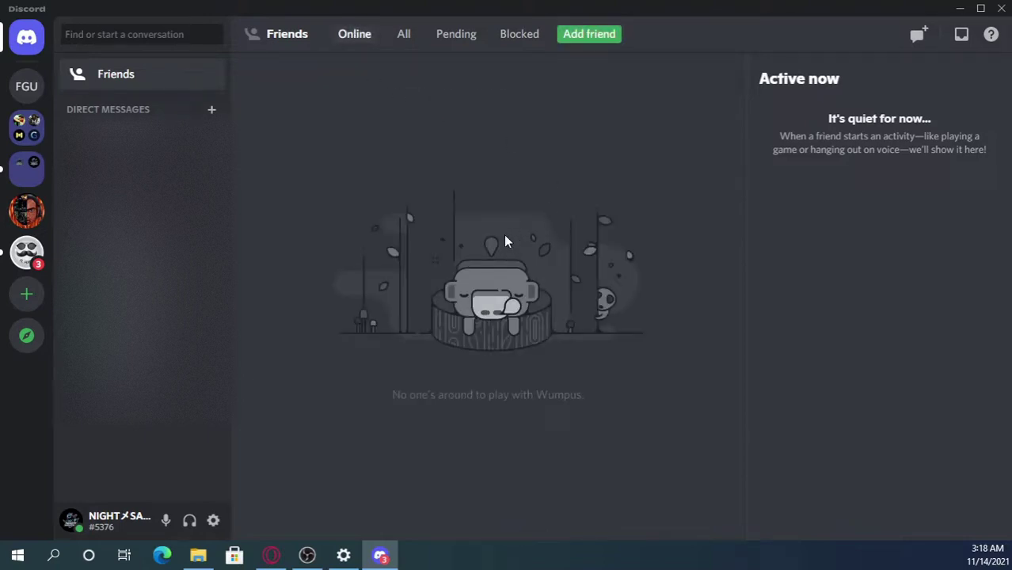